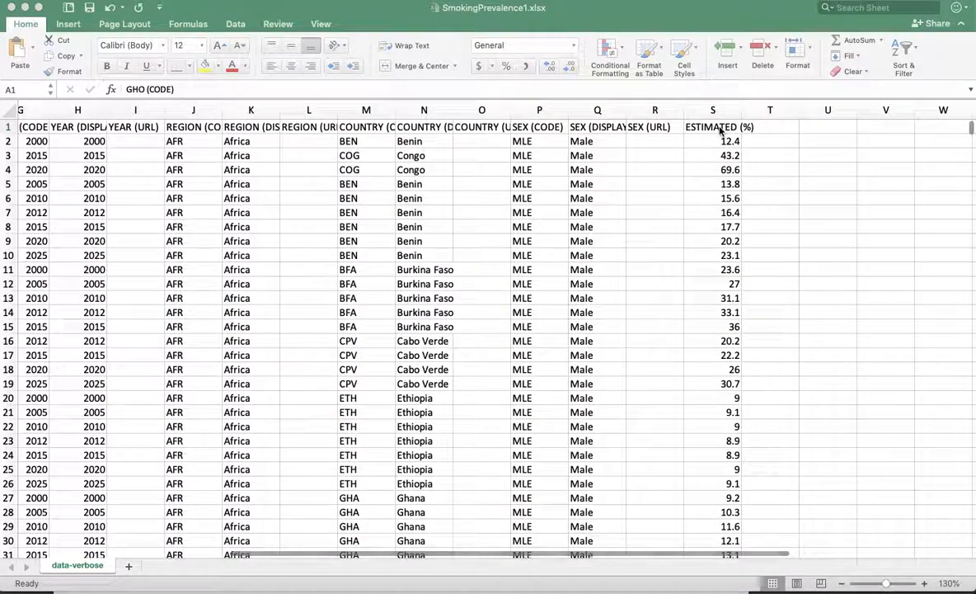
Delete the GHO and PUBLISHSTATE columns, A through F, from the data-verbose sheet
left_click(721, 144)
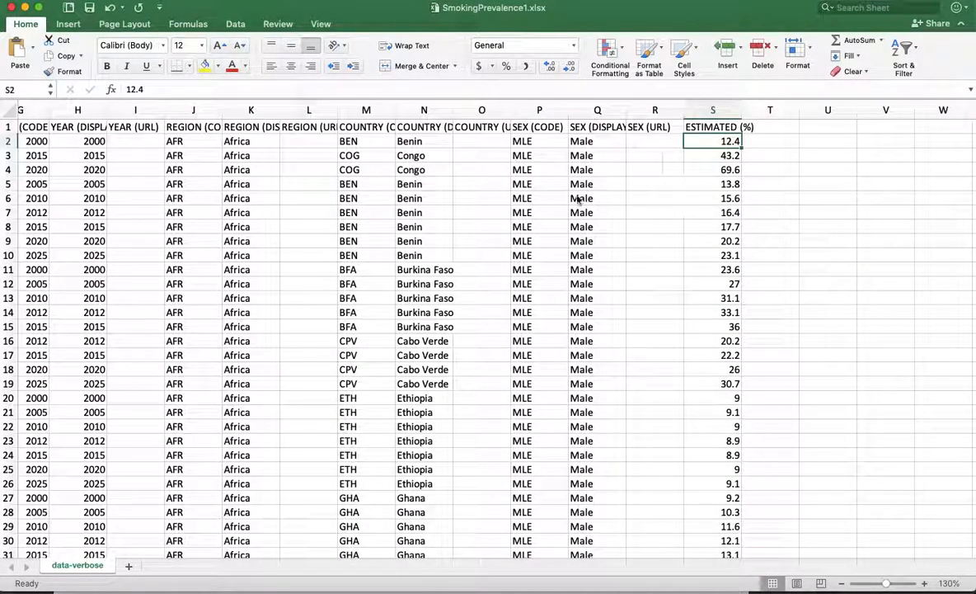
scroll(534, 179, "left", 6)
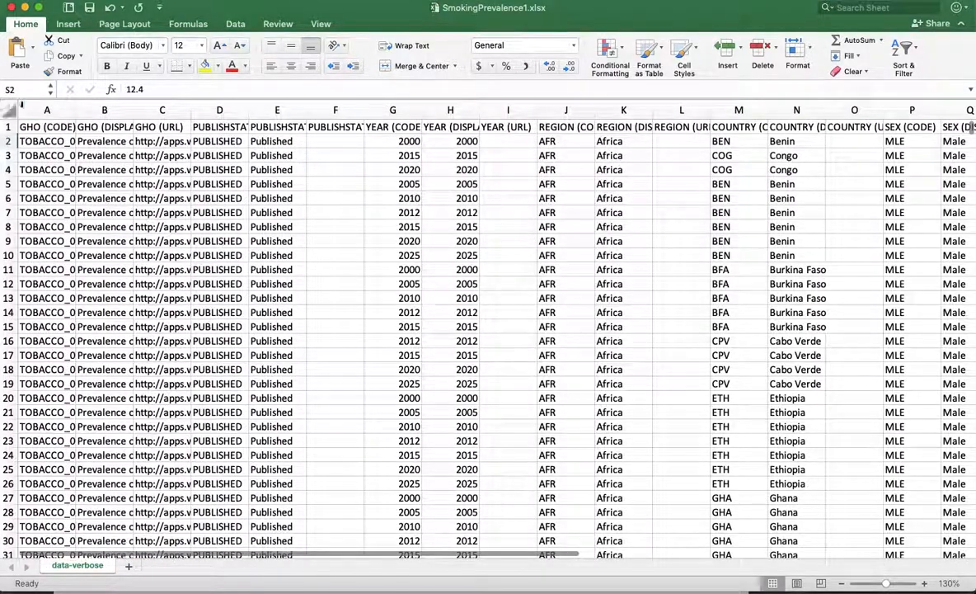
left_click(38, 110)
key("shift+Right")
key("shift+Right")
key("shift+Right")
key("shift+Right")
key("shift+Right")
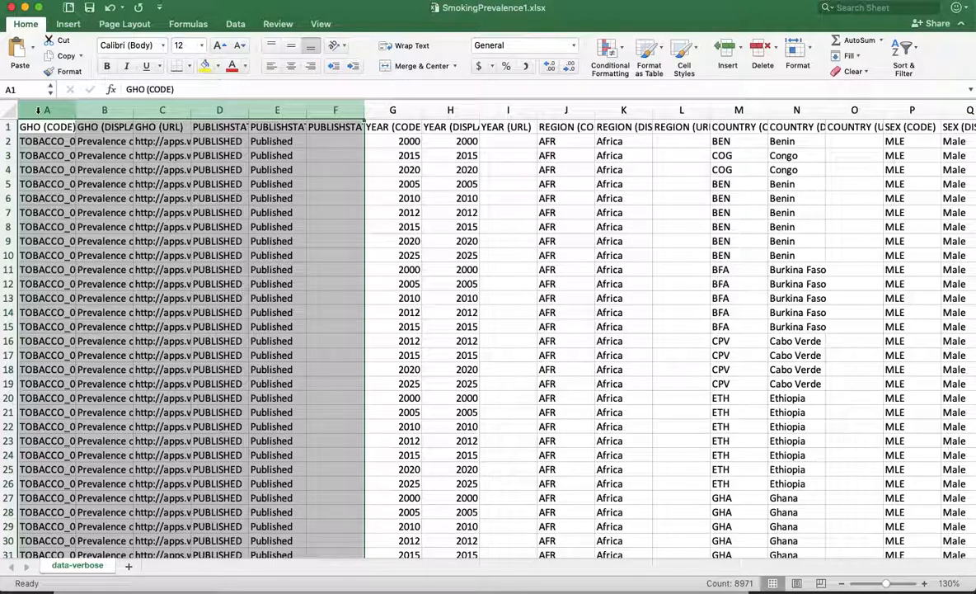
right_click(103, 110)
left_click(126, 189)
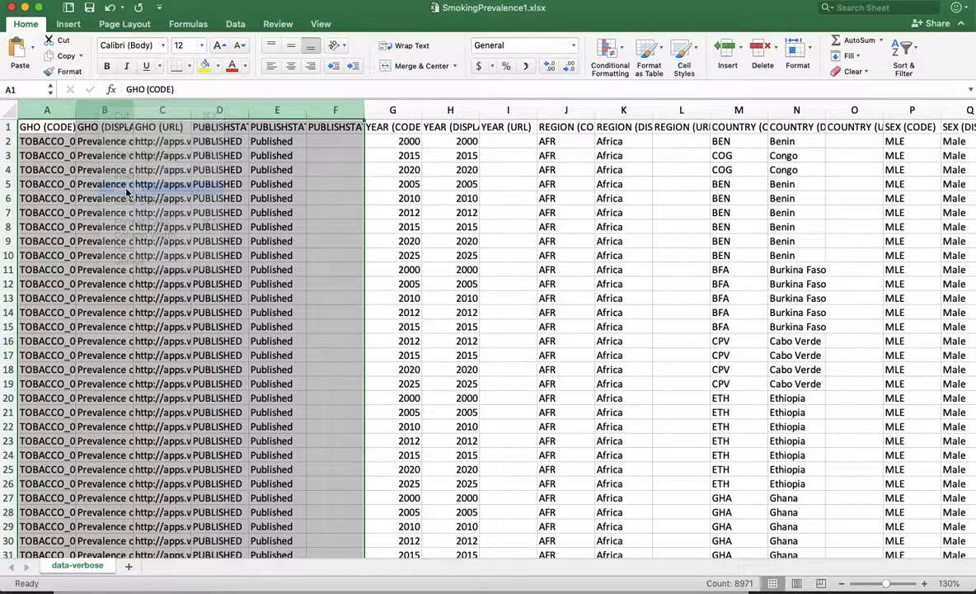
left_click(168, 212)
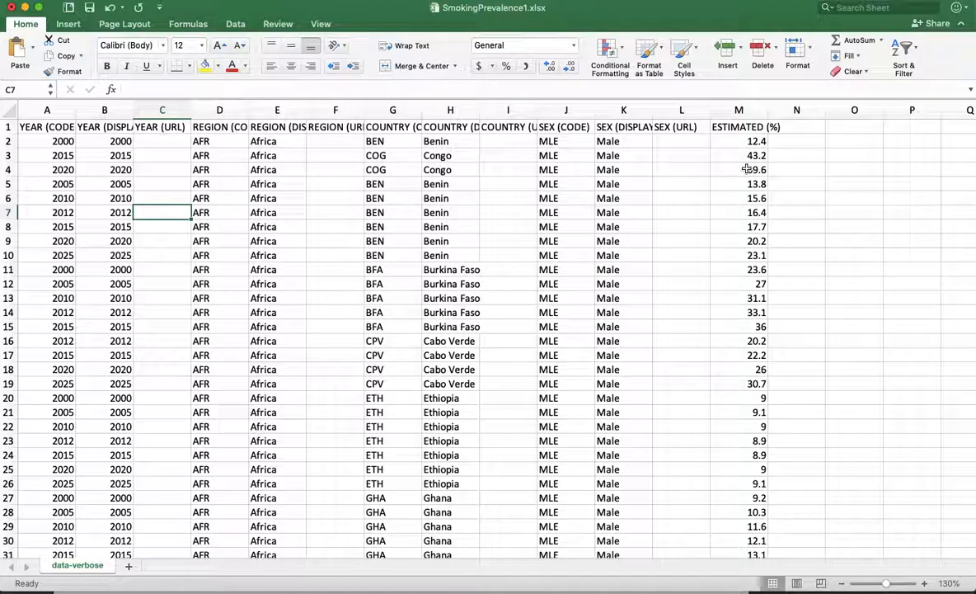
Create a PivotTable on a new worksheet from the data-verbose range A1:M1794
left_click(368, 325)
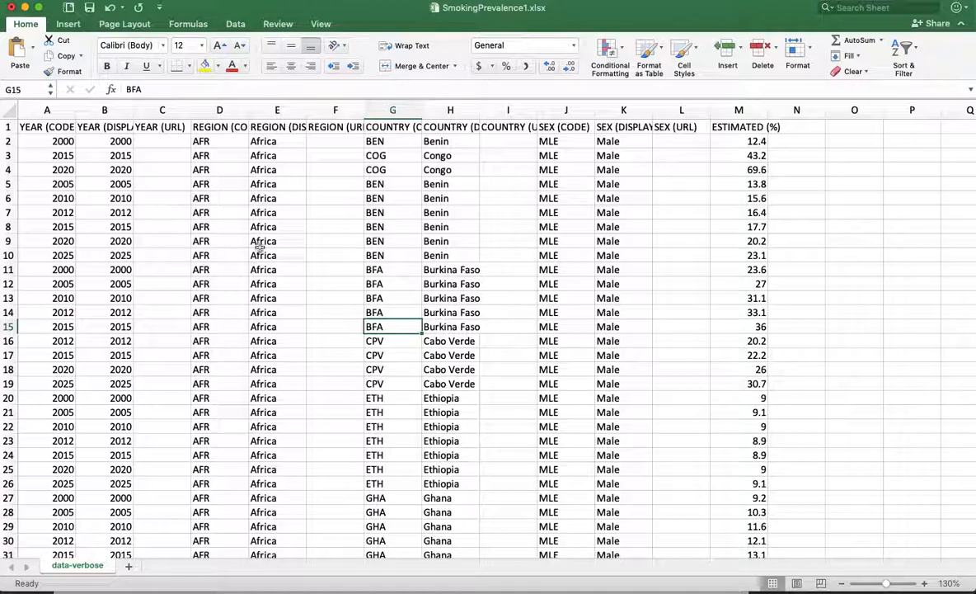
left_click(69, 24)
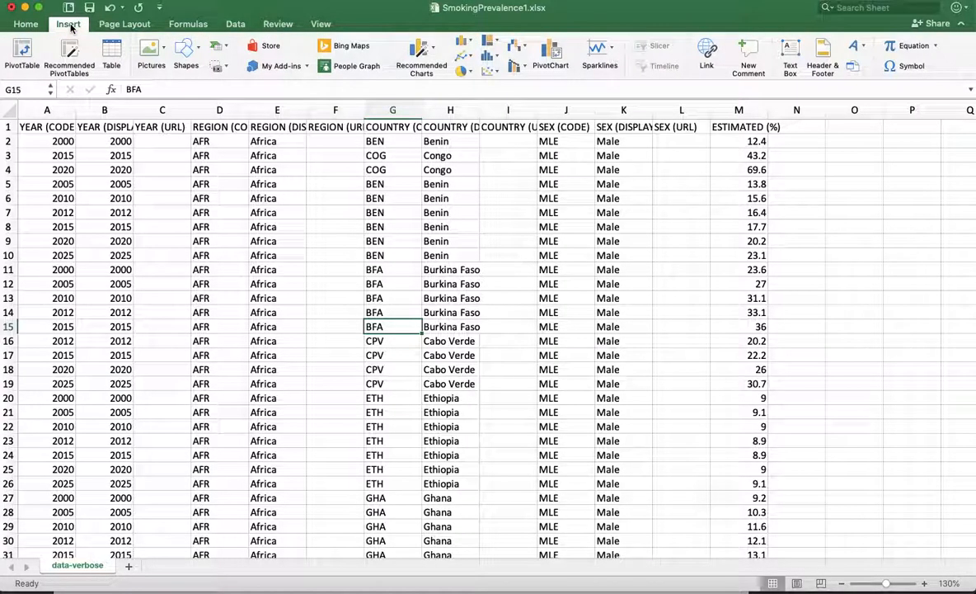
left_click(22, 54)
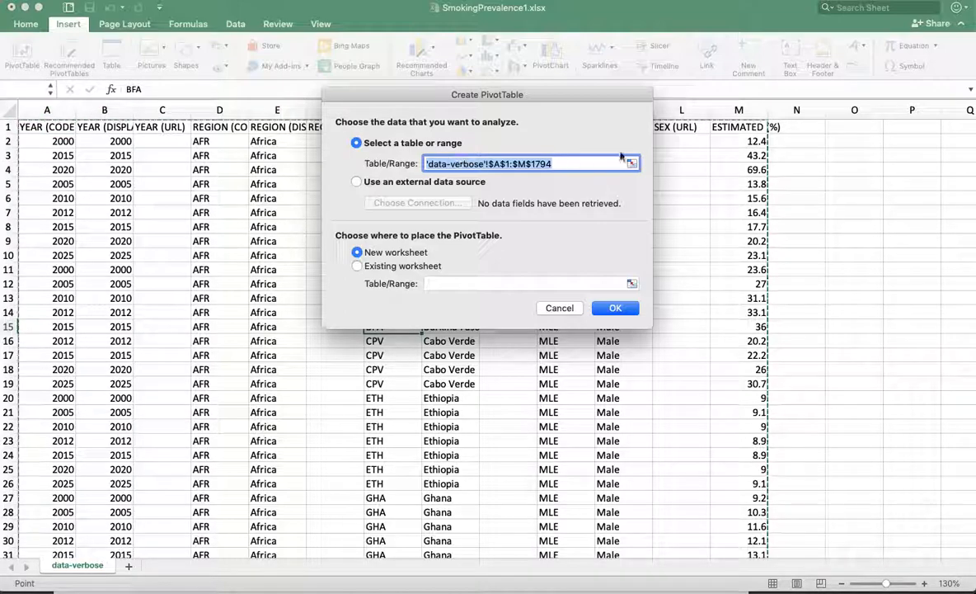
left_click(610, 309)
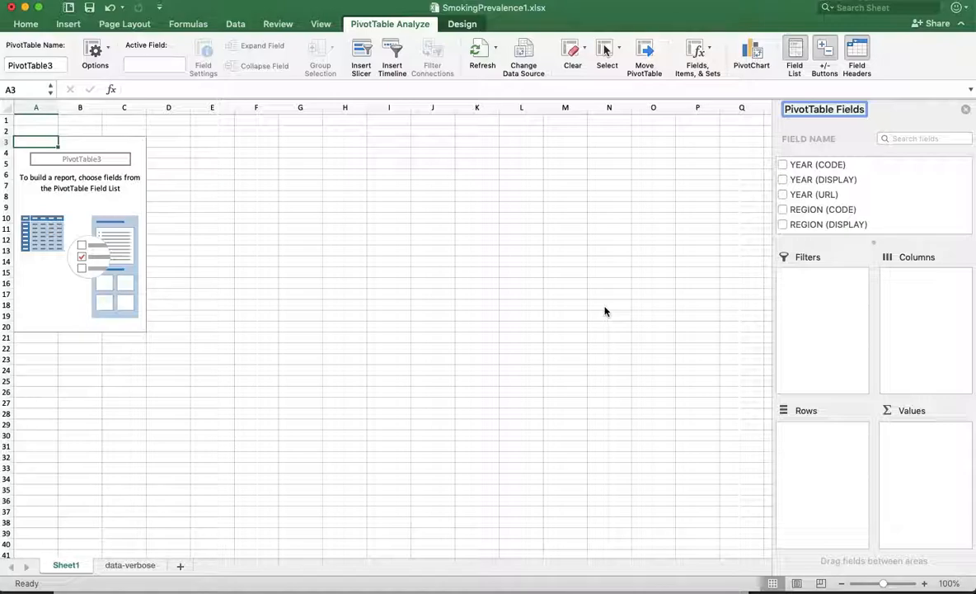
Set YEAR (DISPLAY) as the pivot table's row field and REGION (DISPLAY) as its column field
left_click(784, 180)
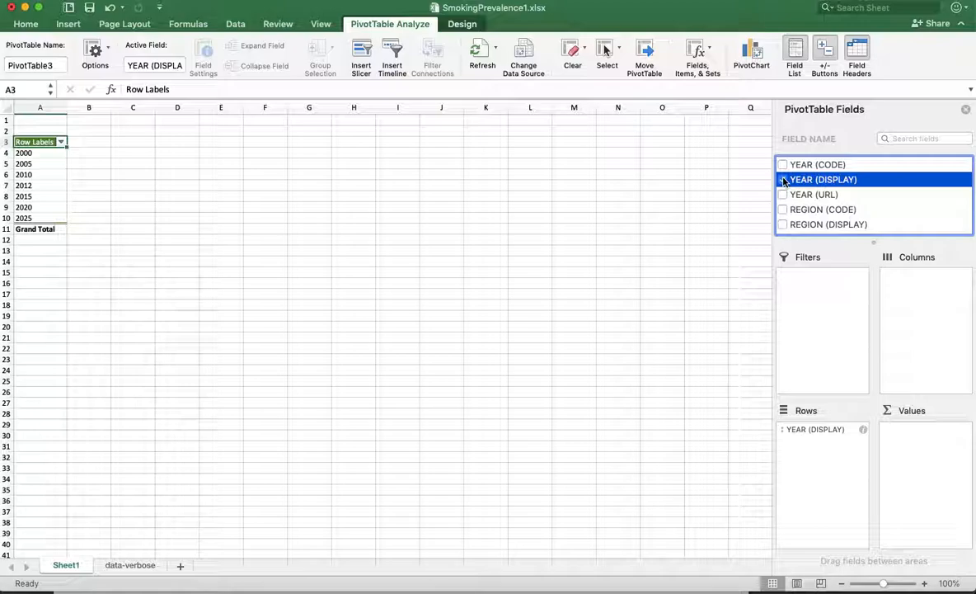
left_click_drag(790, 431, 911, 331)
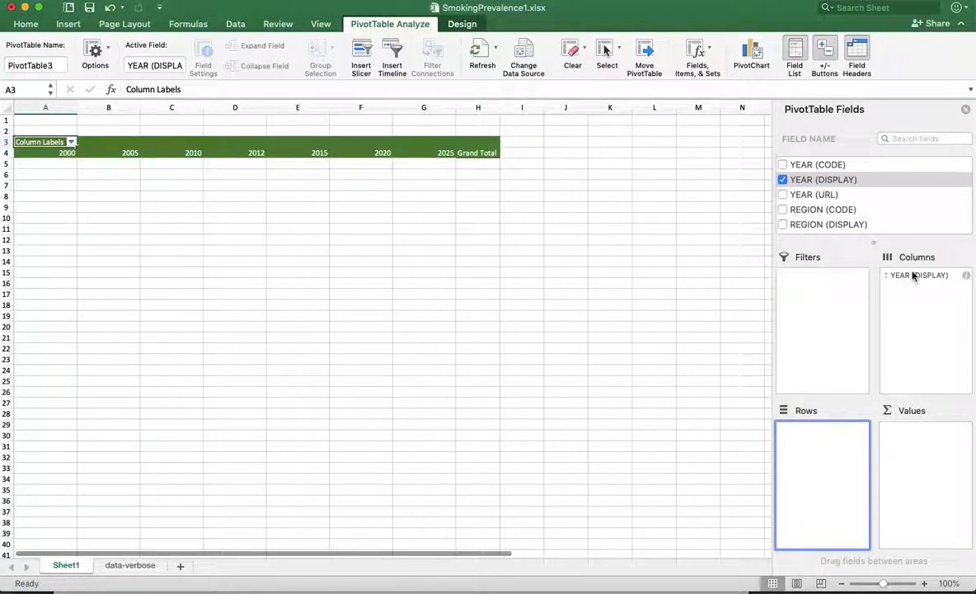
left_click_drag(912, 276, 822, 455)
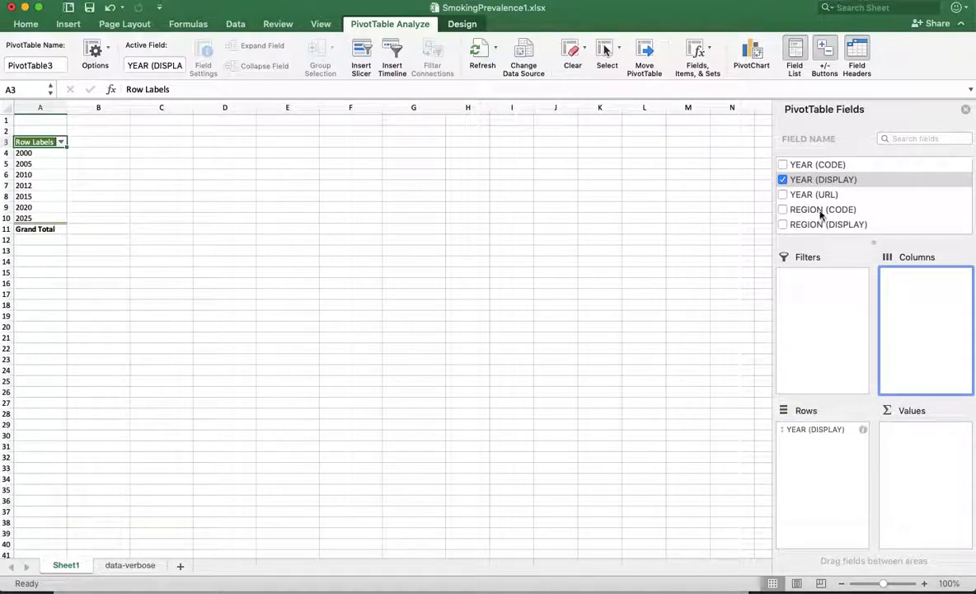
left_click(783, 225)
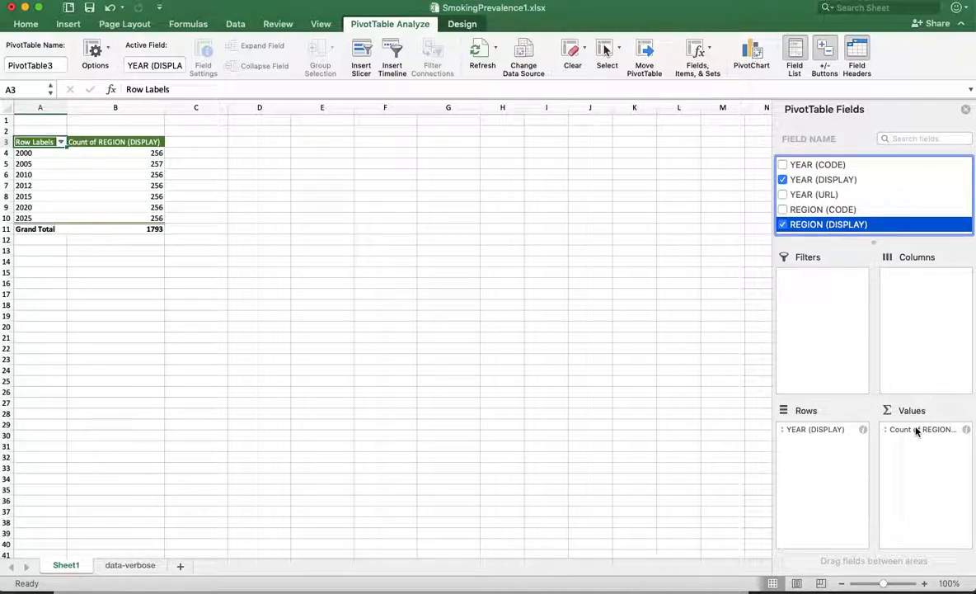
left_click_drag(915, 431, 928, 308)
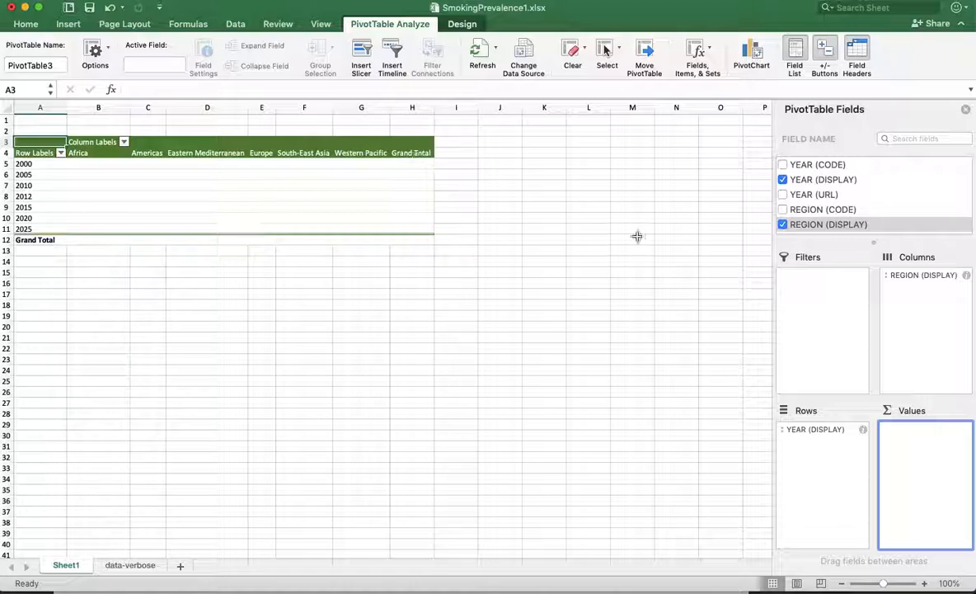
Add SEX (DISPLAY) as a second row field beneath YEAR (DISPLAY)
scroll(823, 204, "down", 5)
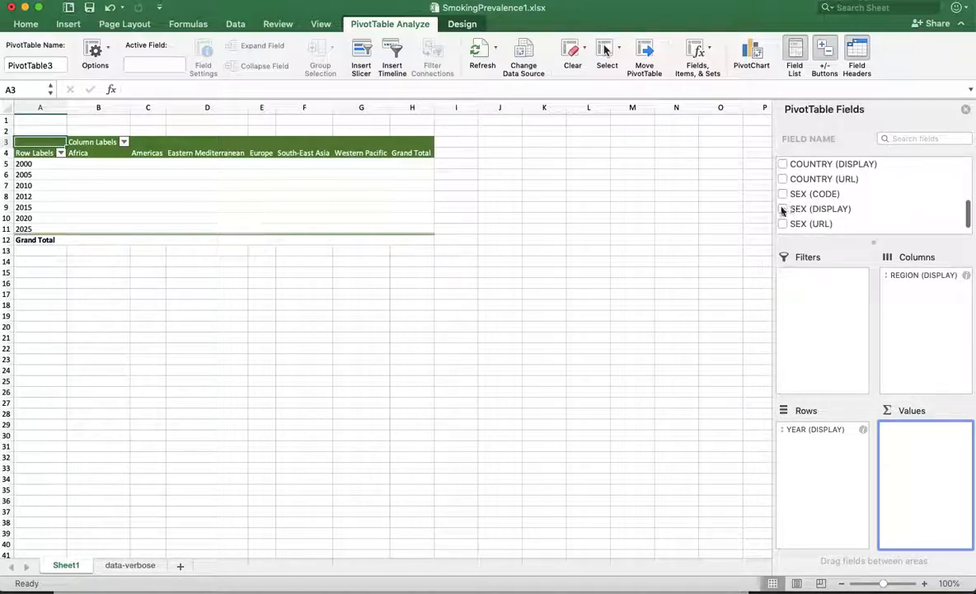
left_click(782, 211)
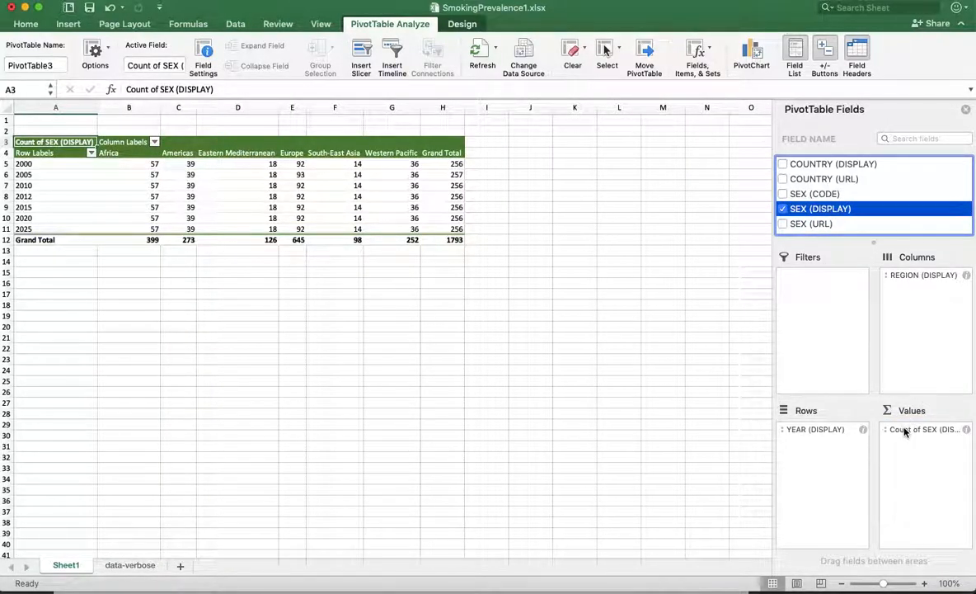
left_click_drag(904, 431, 823, 453)
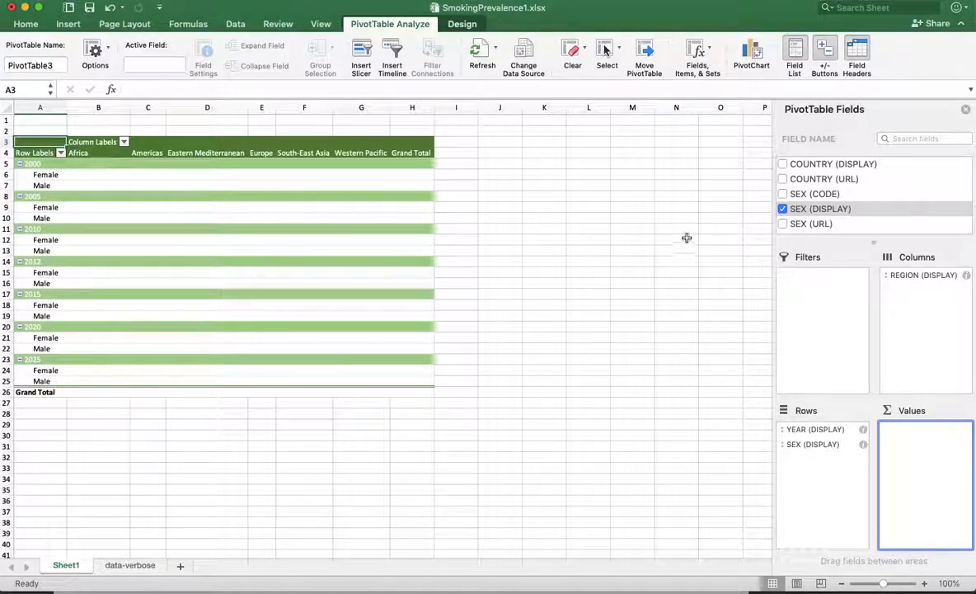
Add ESTIMATED (%) as the pivot table's value field and summarize it by Average
scroll(833, 209, "down", 1)
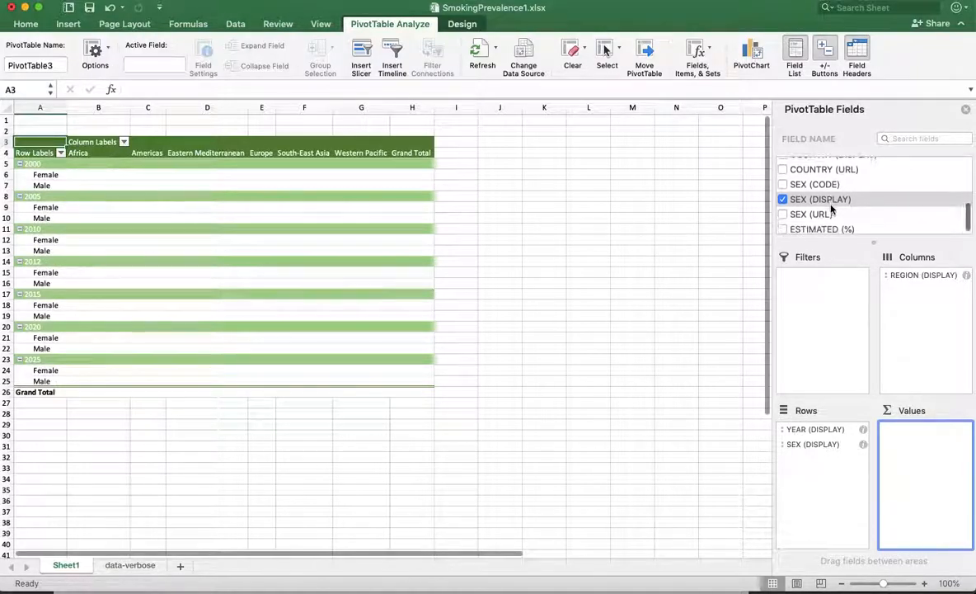
left_click(784, 226)
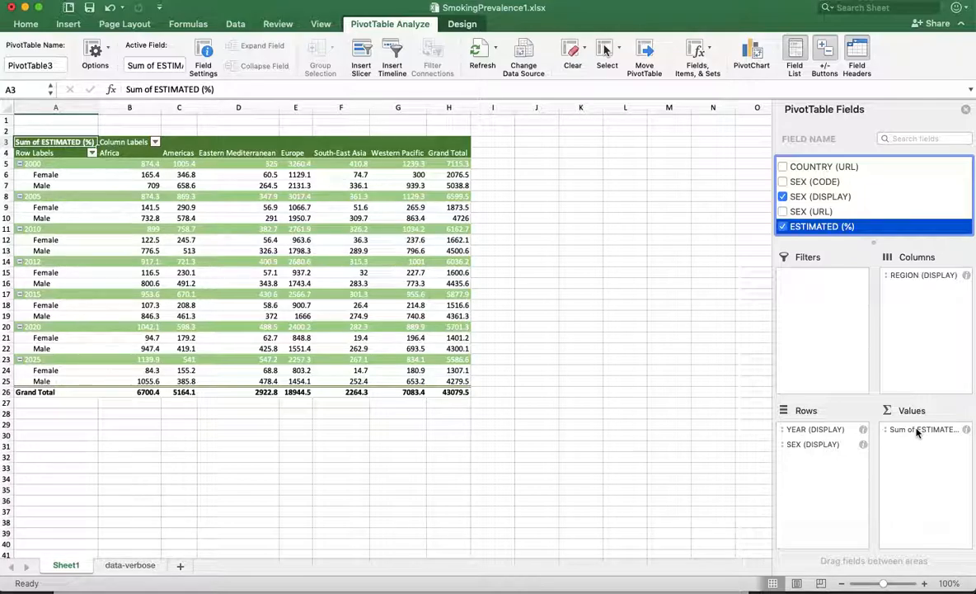
left_click(966, 429)
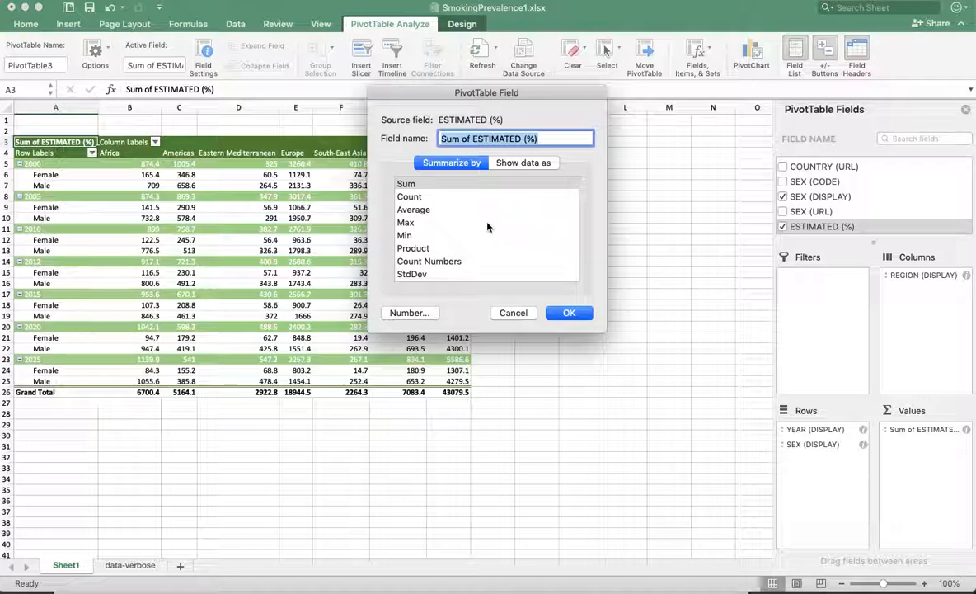
left_click(414, 209)
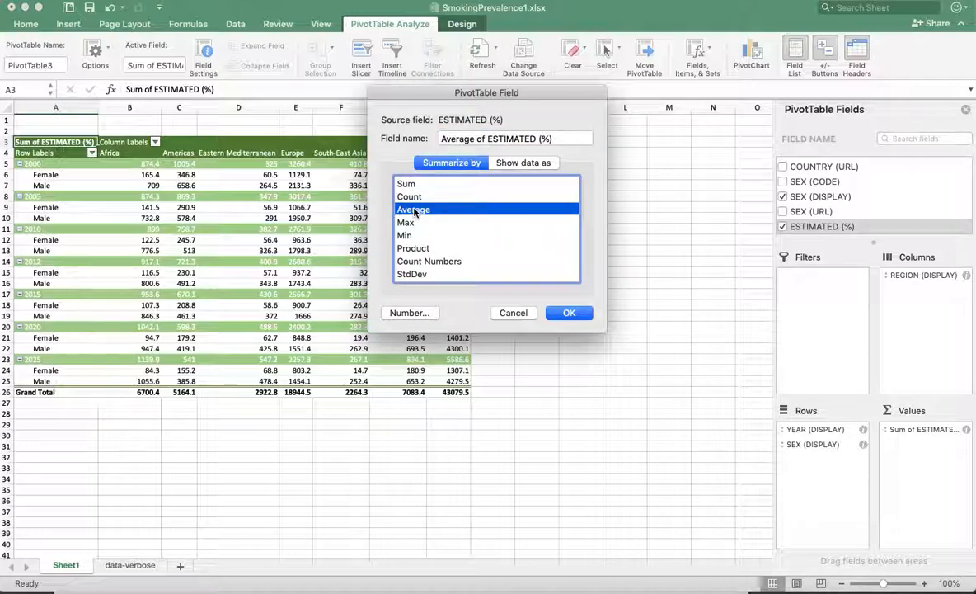
left_click(565, 313)
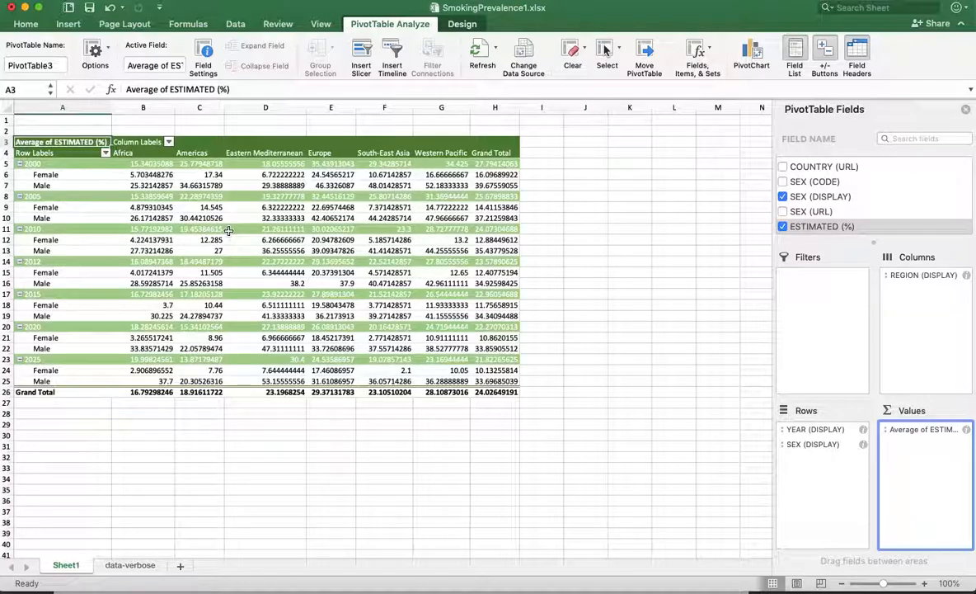
left_click(444, 218)
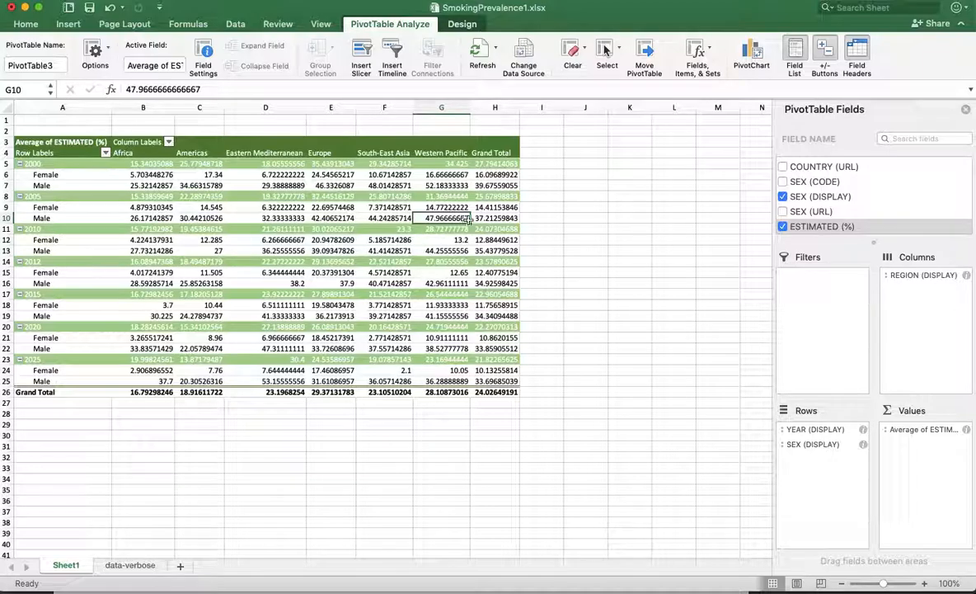
Change the summary function of the ESTIMATED (%) value field to Min
left_click(966, 429)
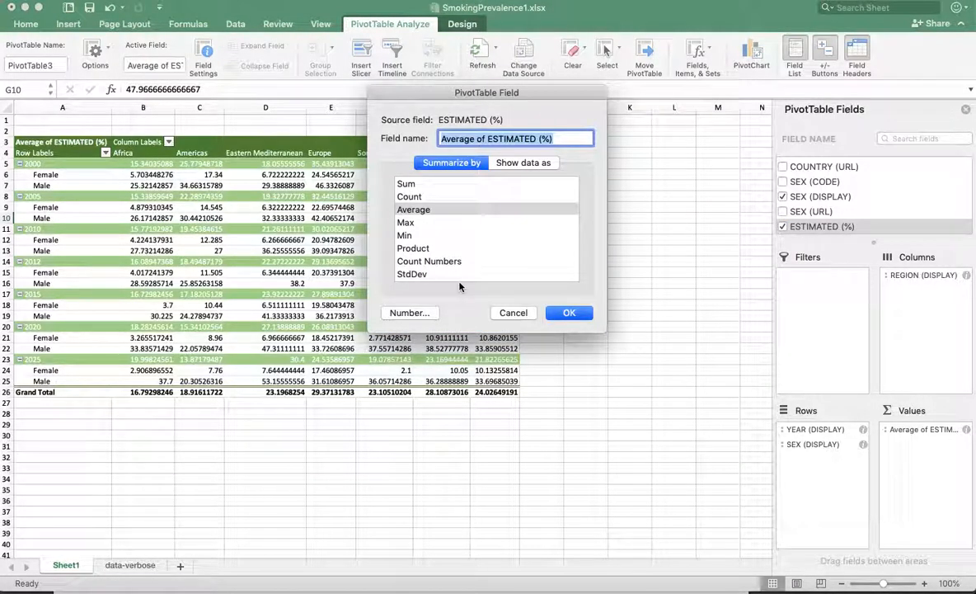
left_click(404, 237)
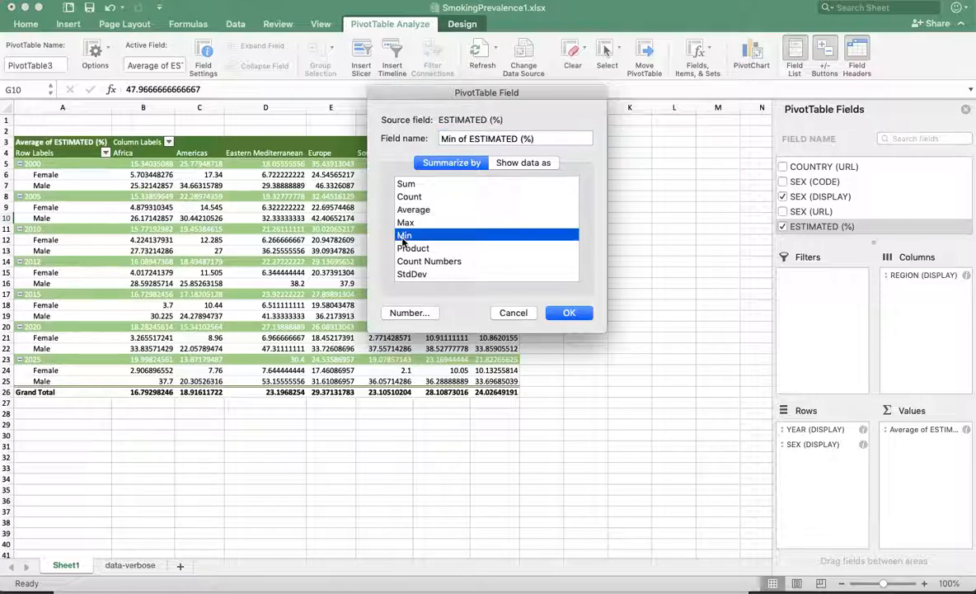
left_click(567, 313)
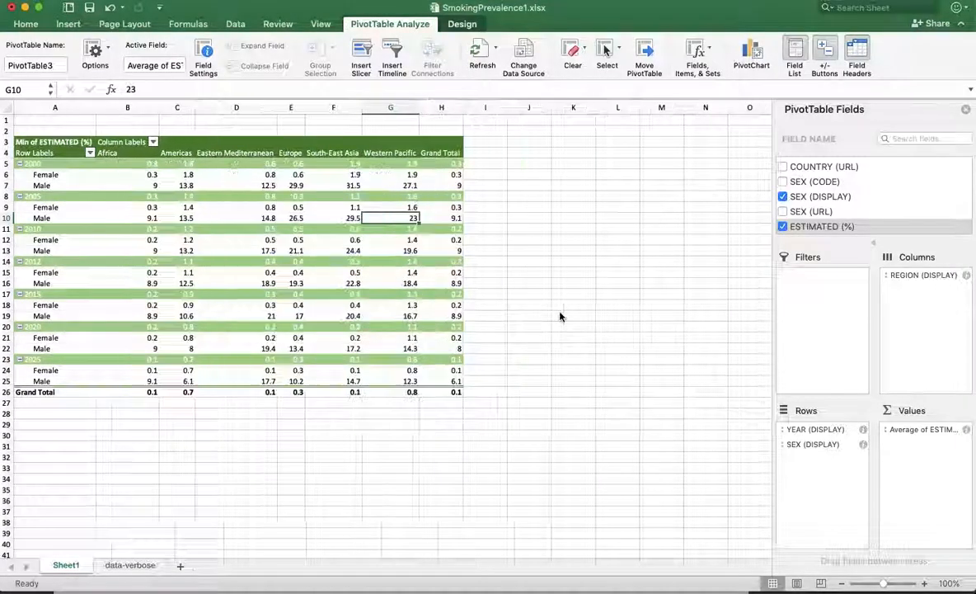
Change the summary function of the ESTIMATED (%) value field to StdDev
left_click(967, 430)
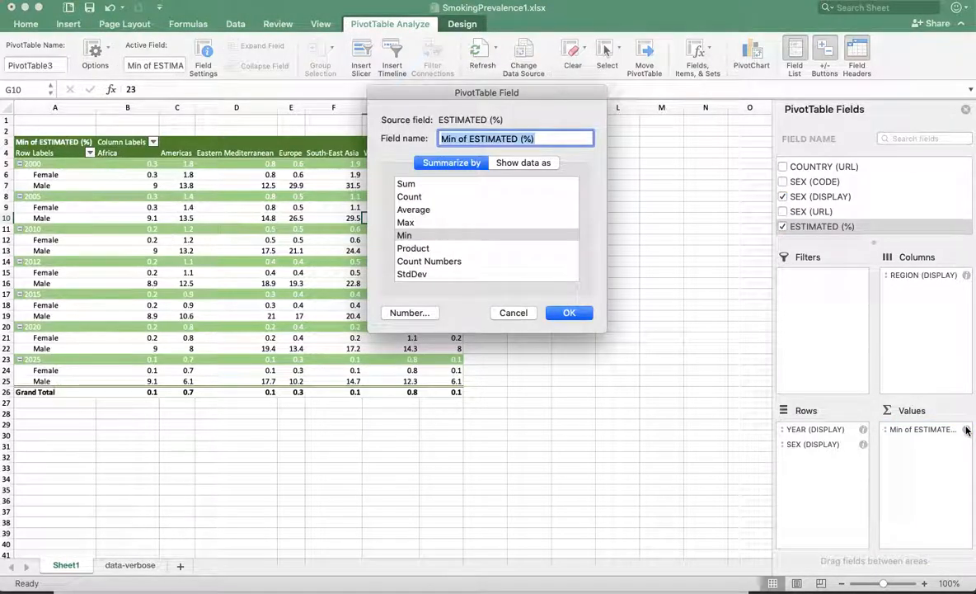
left_click(411, 274)
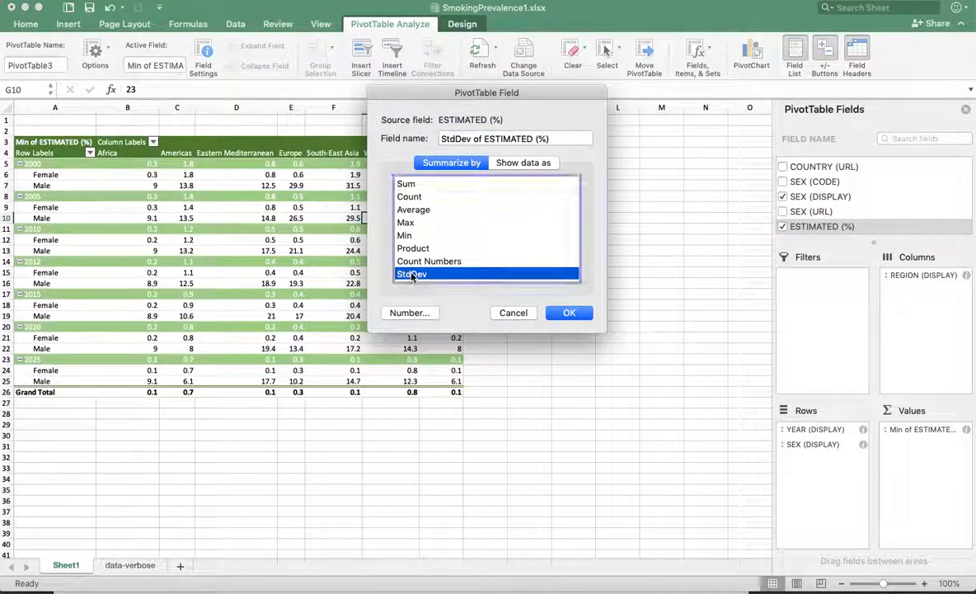
left_click(566, 312)
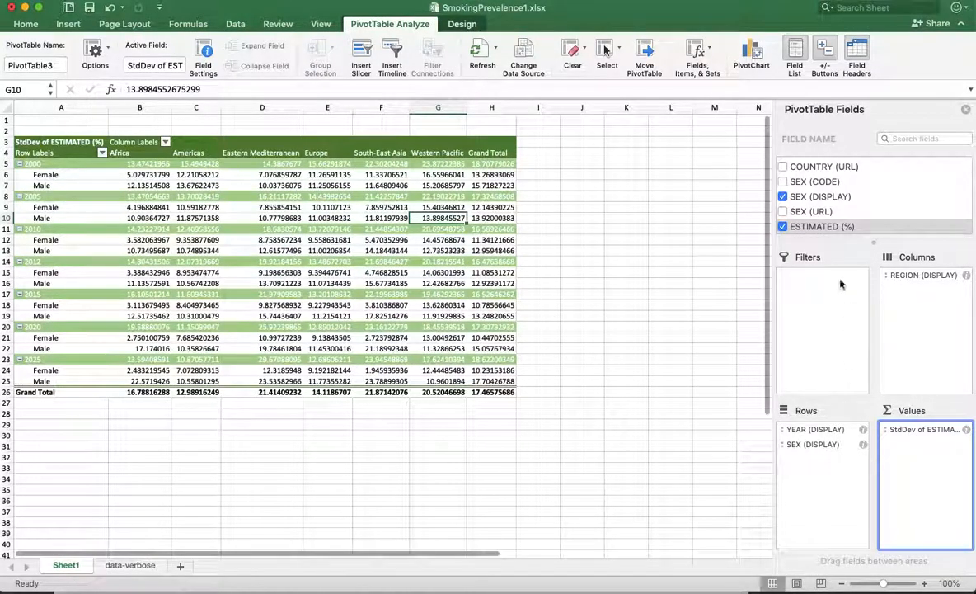
Remove SEX (DISPLAY) from the pivot table and try COUNTRY (URL) as an additional field, taking it out again
left_click(783, 196)
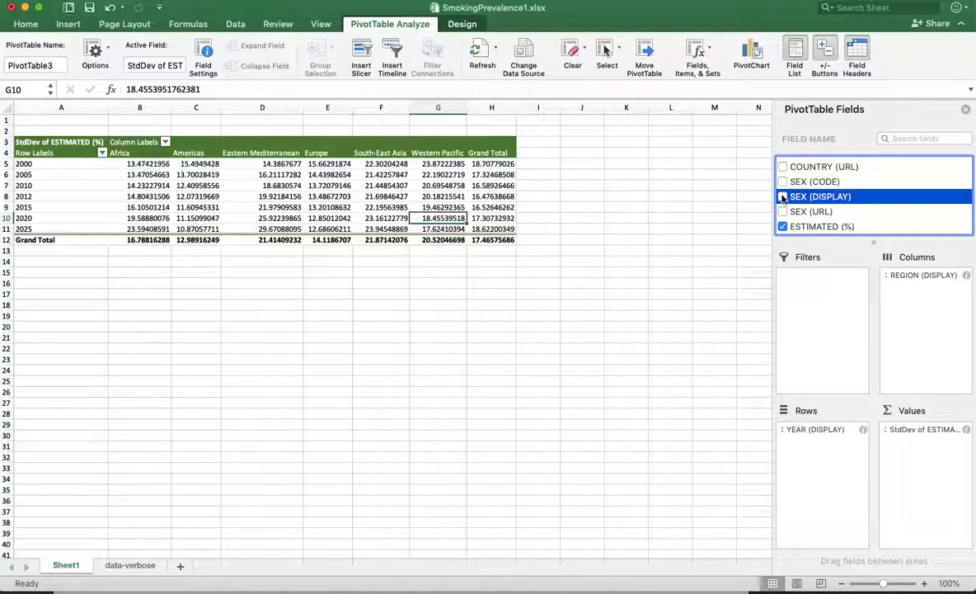
left_click(784, 168)
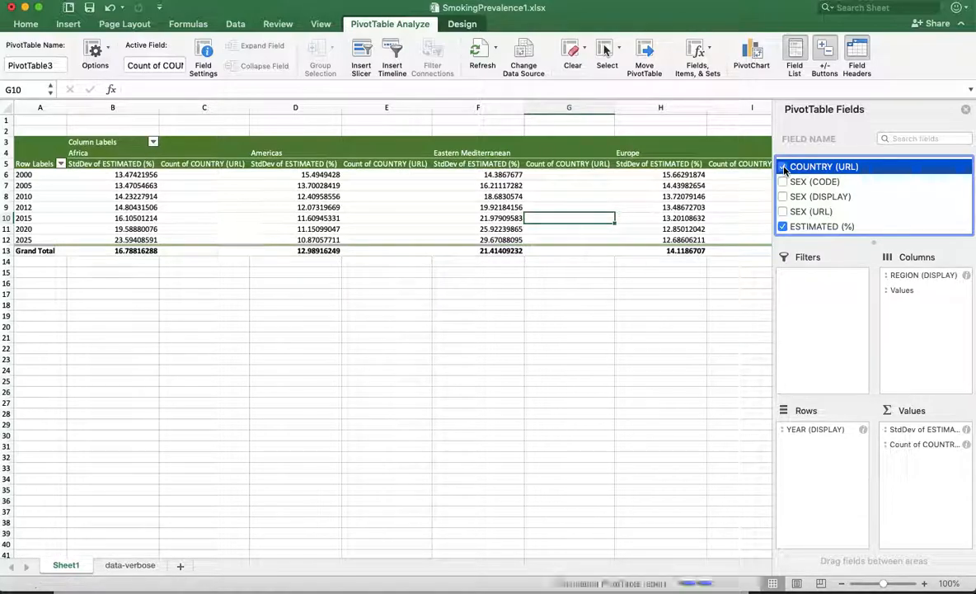
left_click(783, 167)
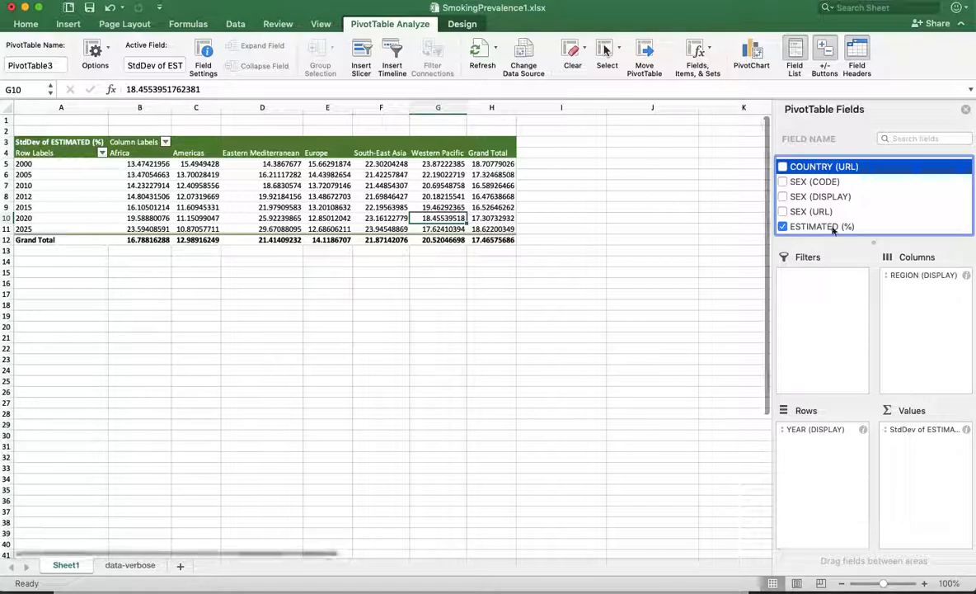
Put SEX (DISPLAY) back into the pivot table as a row field beneath YEAR (DISPLAY)
left_click(783, 197)
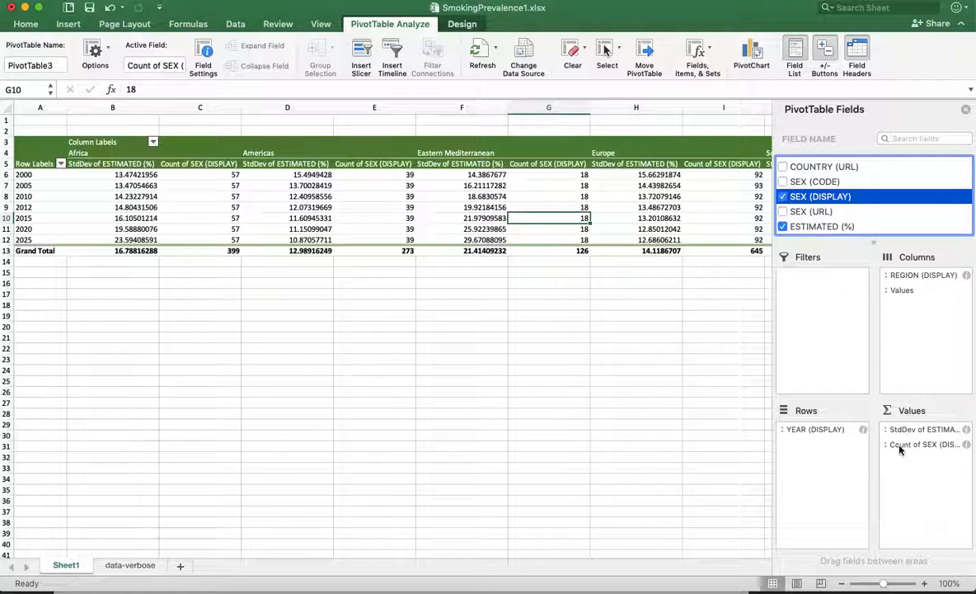
left_click_drag(900, 449, 831, 449)
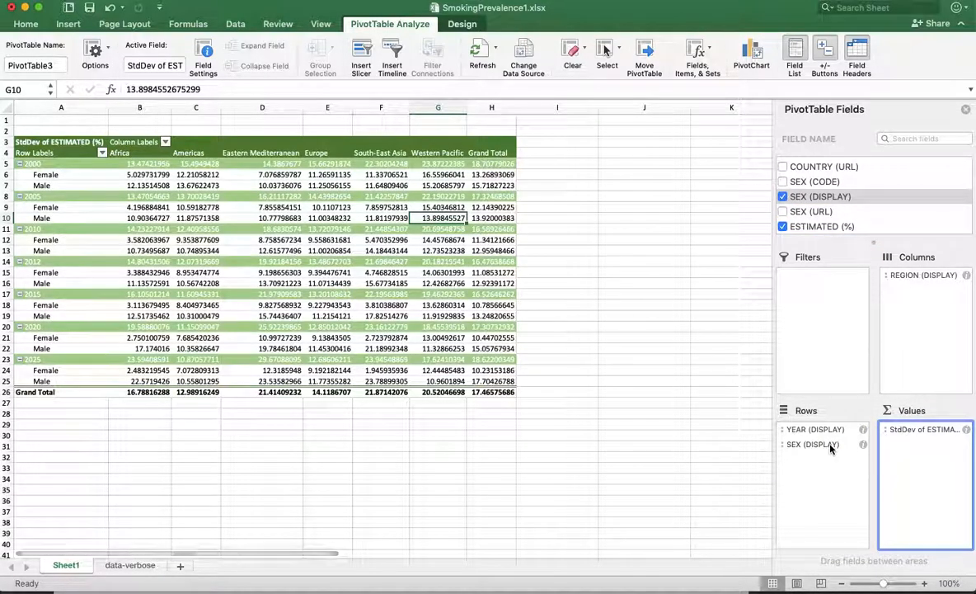
Switch the ESTIMATED (%) value field from StdDev back to Average
left_click(966, 430)
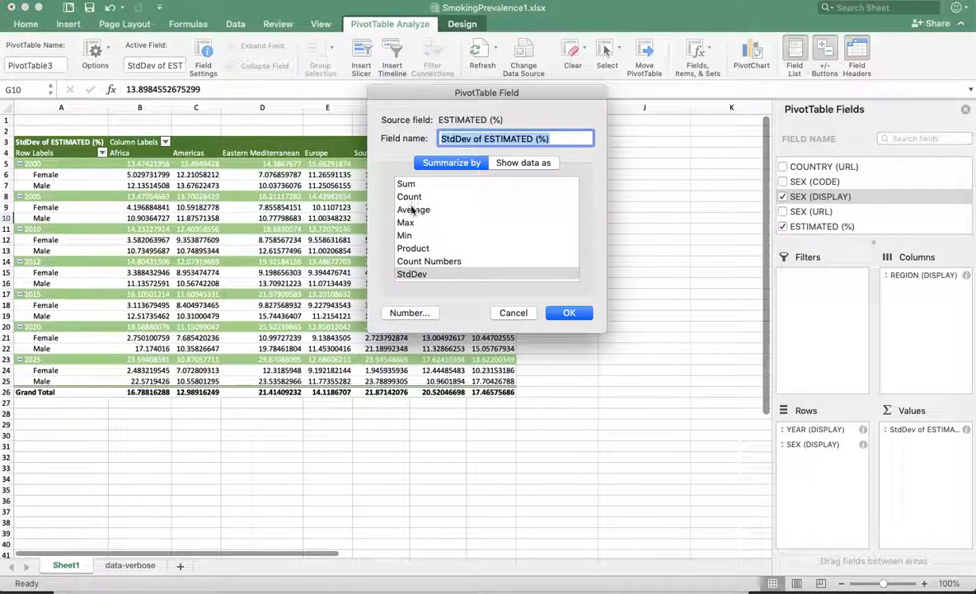
left_click(414, 211)
left_click(566, 313)
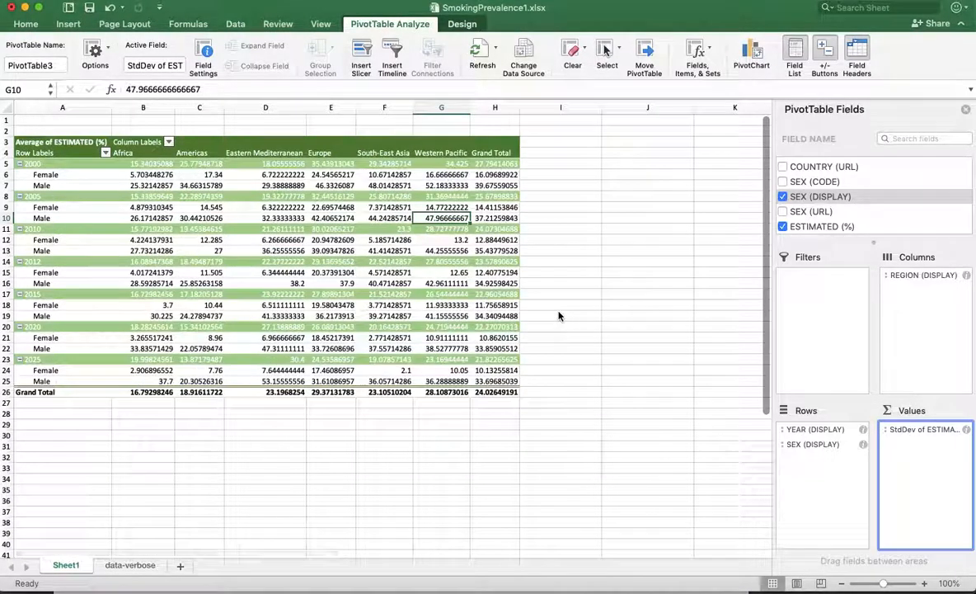